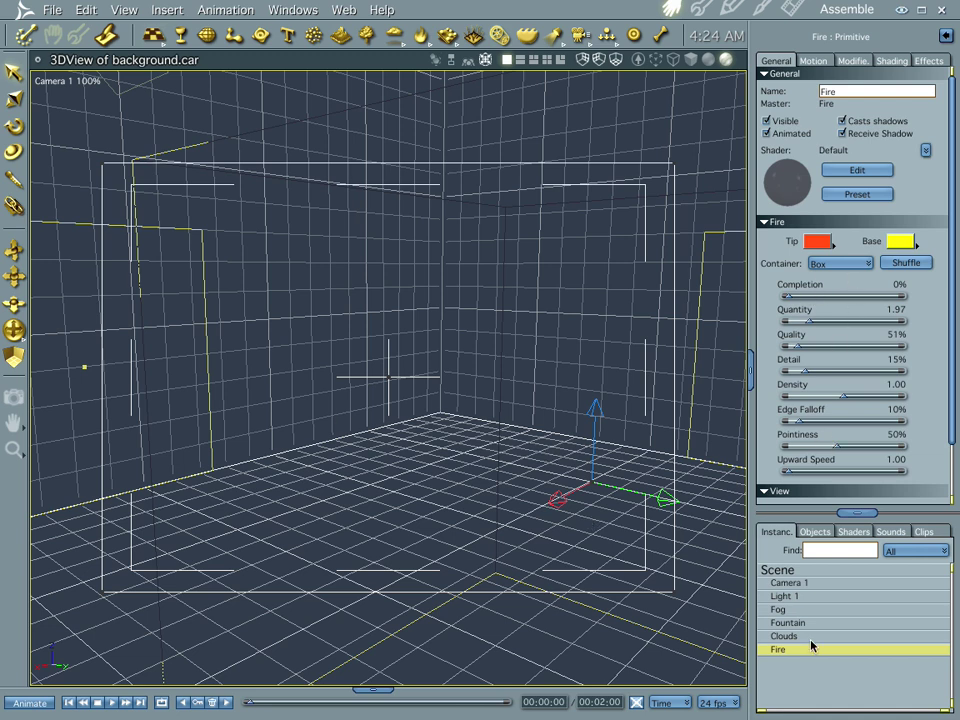
# Render test images of the Fire primitive, one at close range and one from farther back.
pyautogui.press('0')
pyautogui.hotkey('ctrl', 'r')
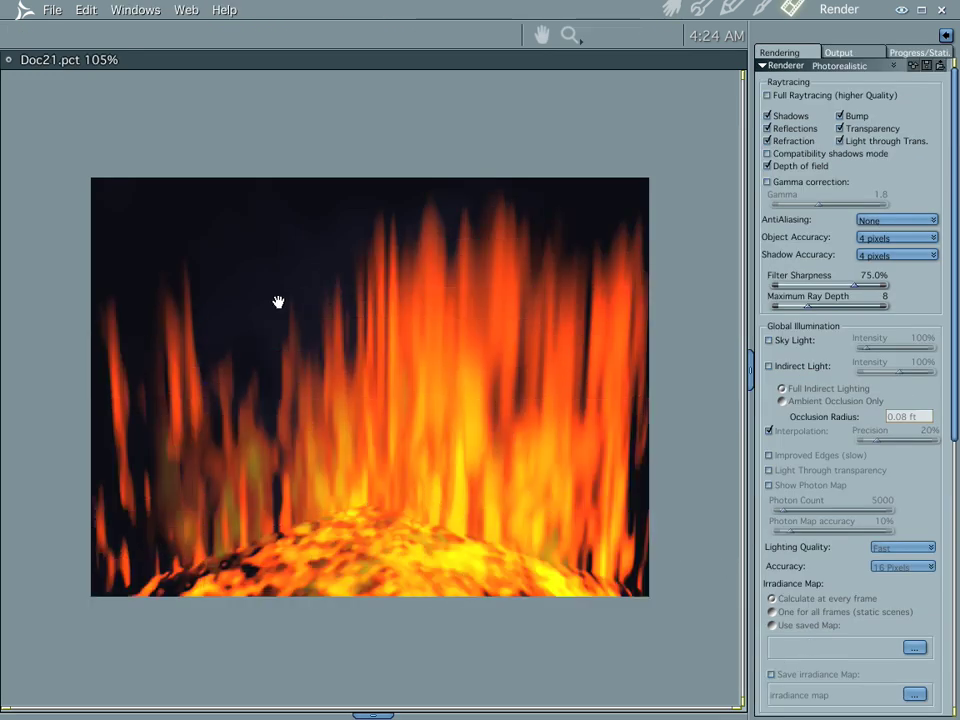
pyautogui.click(673, 9)
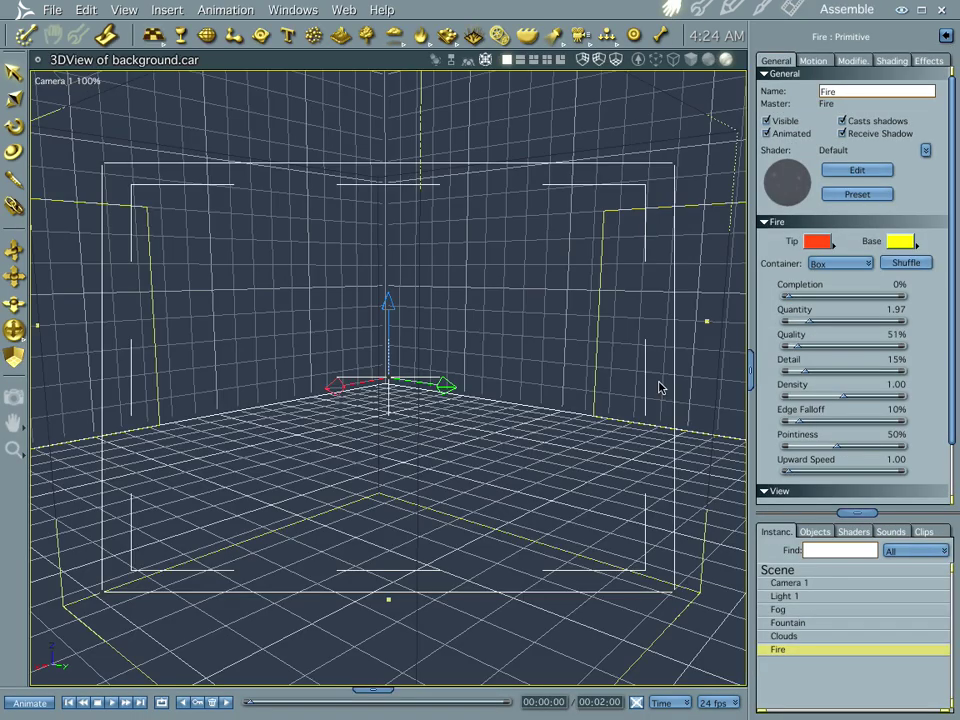
pyautogui.moveTo(512, 388); pyautogui.dragTo(515, 410, button='middle')
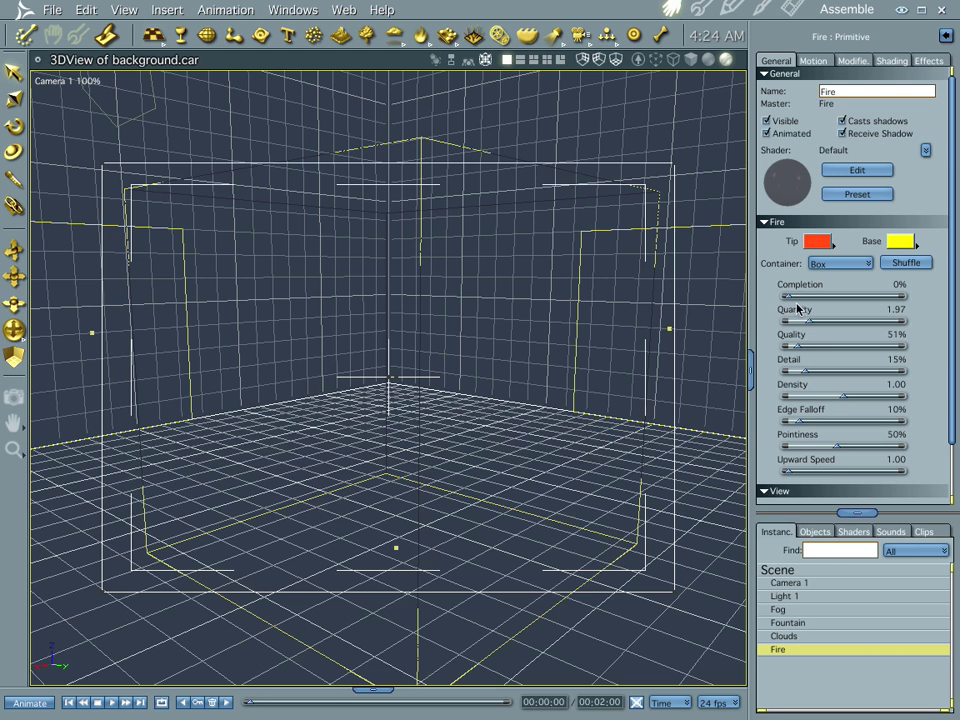
pyautogui.hotkey('ctrl', 'r')
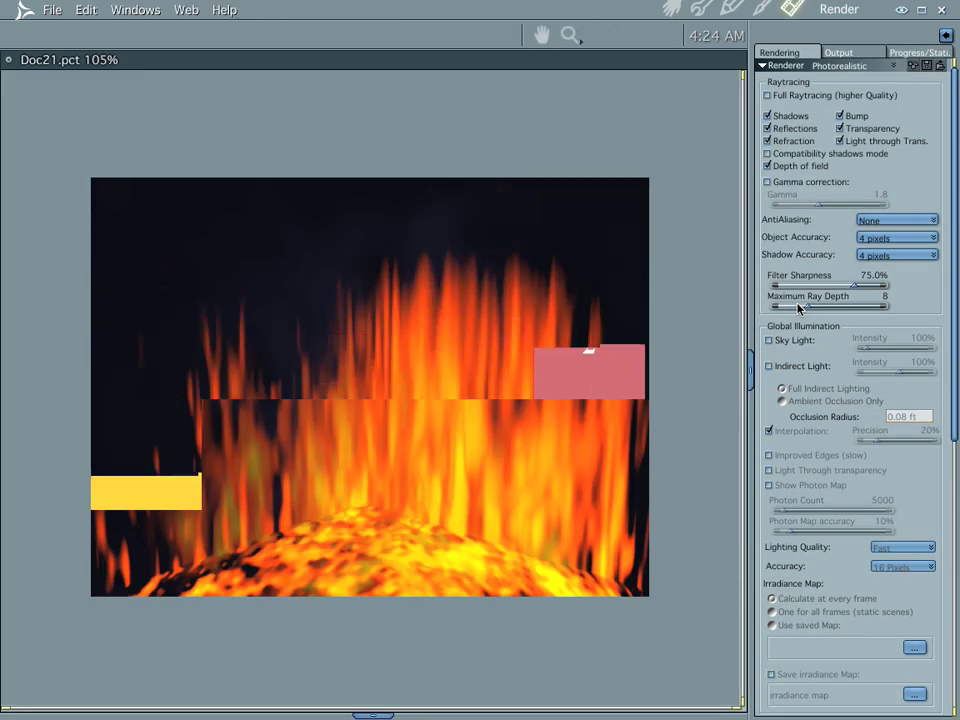
# Return to the Assemble room and set the Fire primitive's container to Sphere.
pyautogui.click(670, 9)
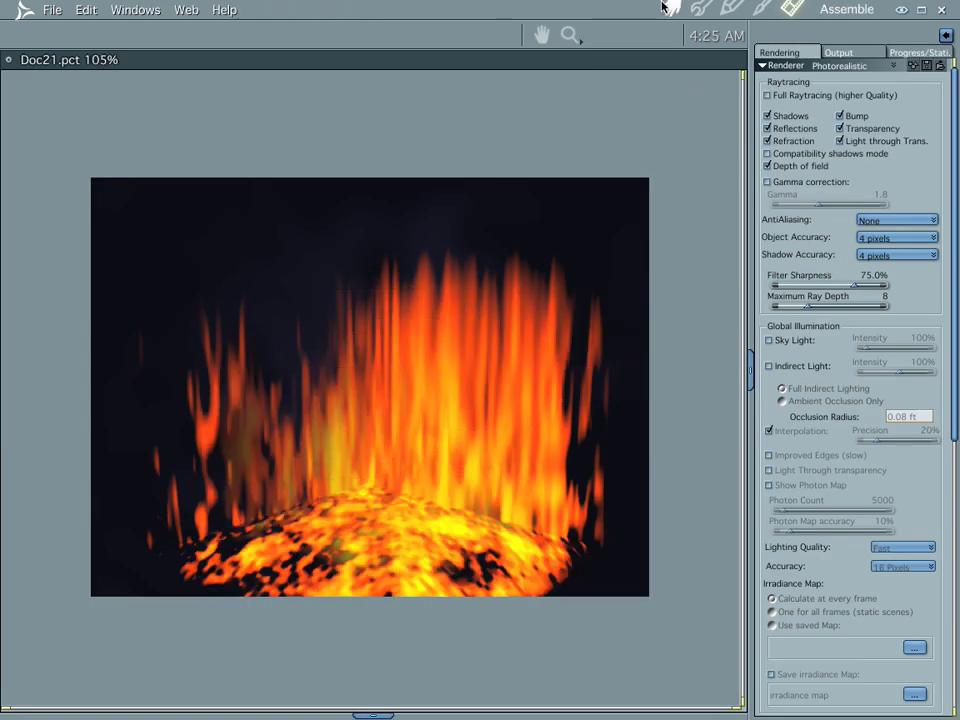
pyautogui.click(674, 9)
pyautogui.click(827, 264)
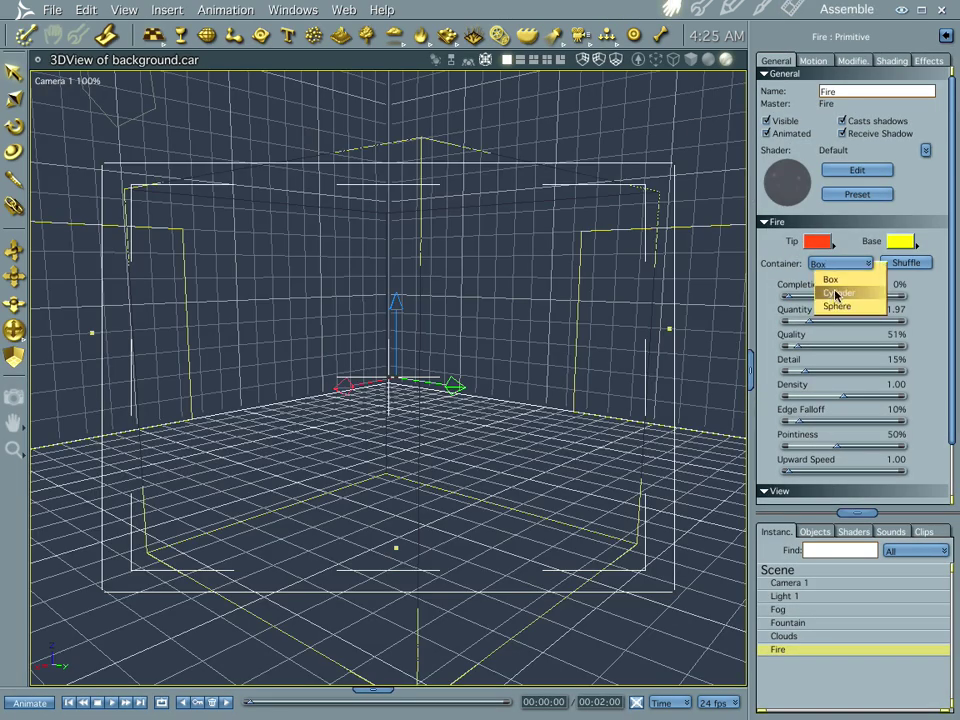
pyautogui.click(838, 307)
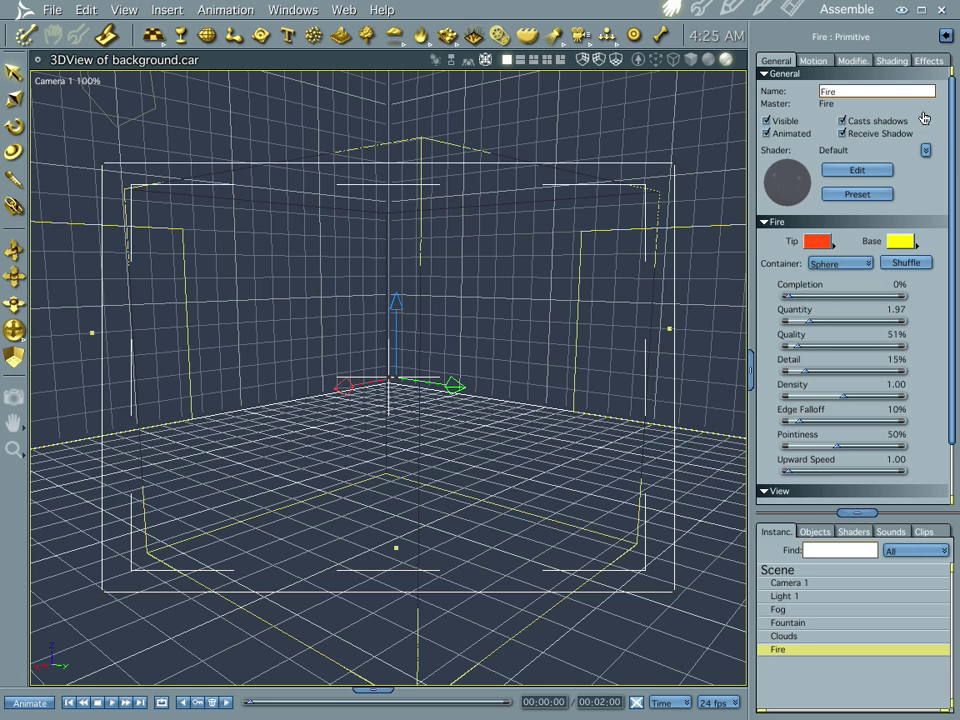
# Switch to QuickTime Player and play fireball.mov, both full screen and in its window.
pyautogui.press('super+Tab')
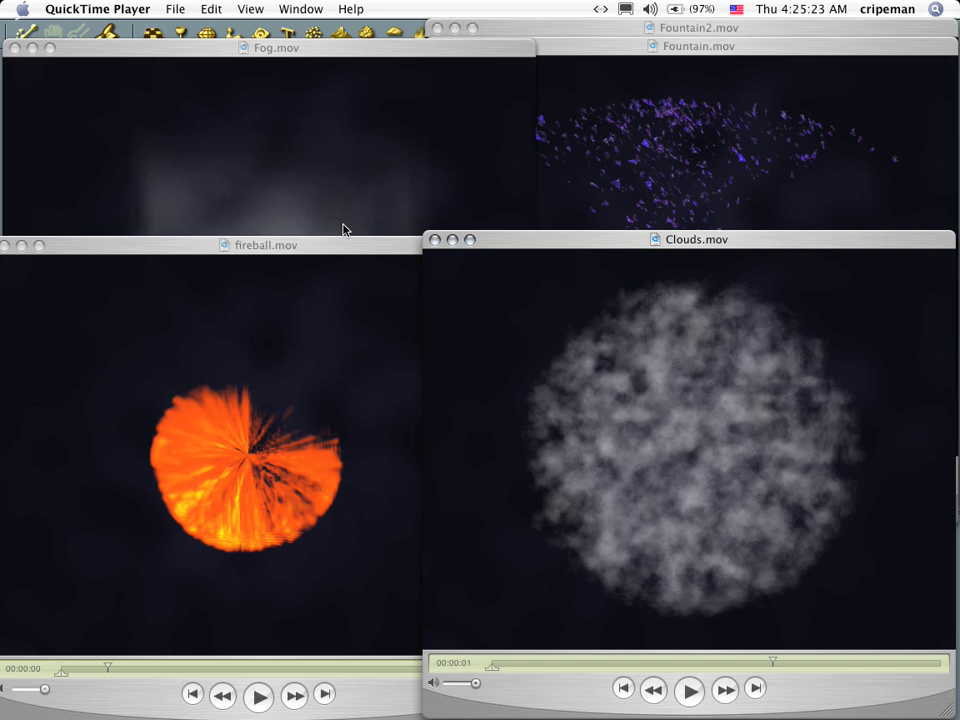
pyautogui.click(342, 245)
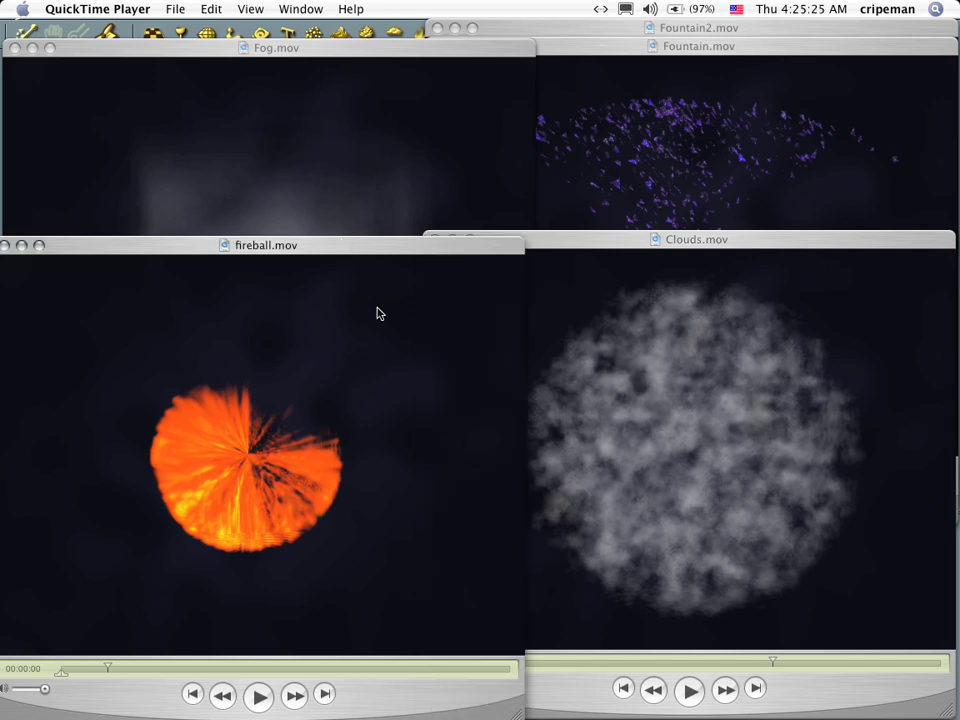
pyautogui.press('super+f')
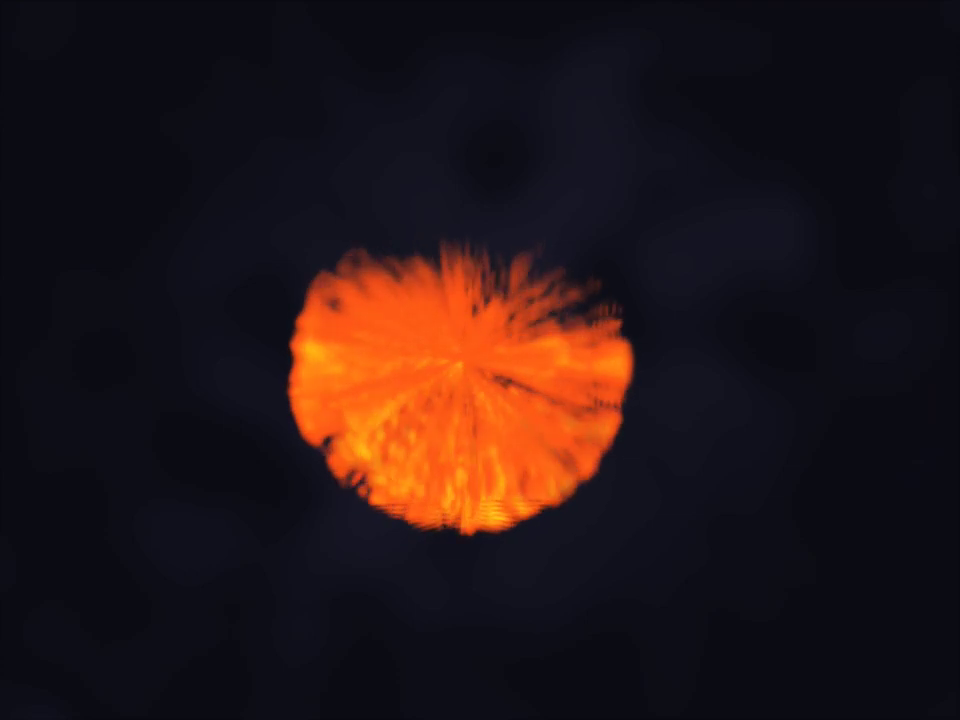
pyautogui.press('Escape')
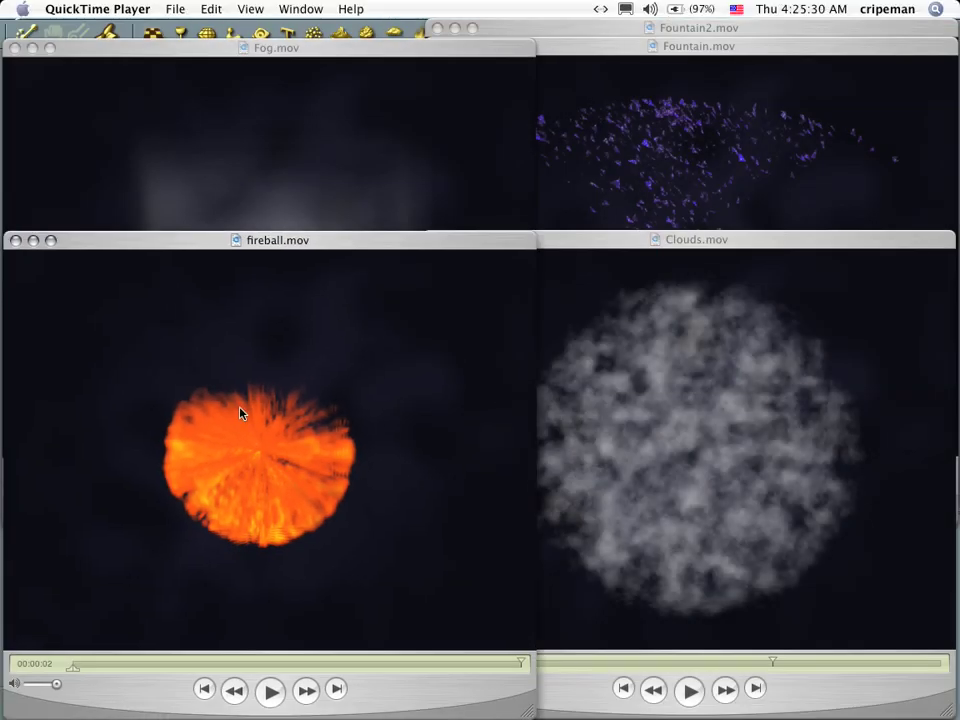
pyautogui.press('space')
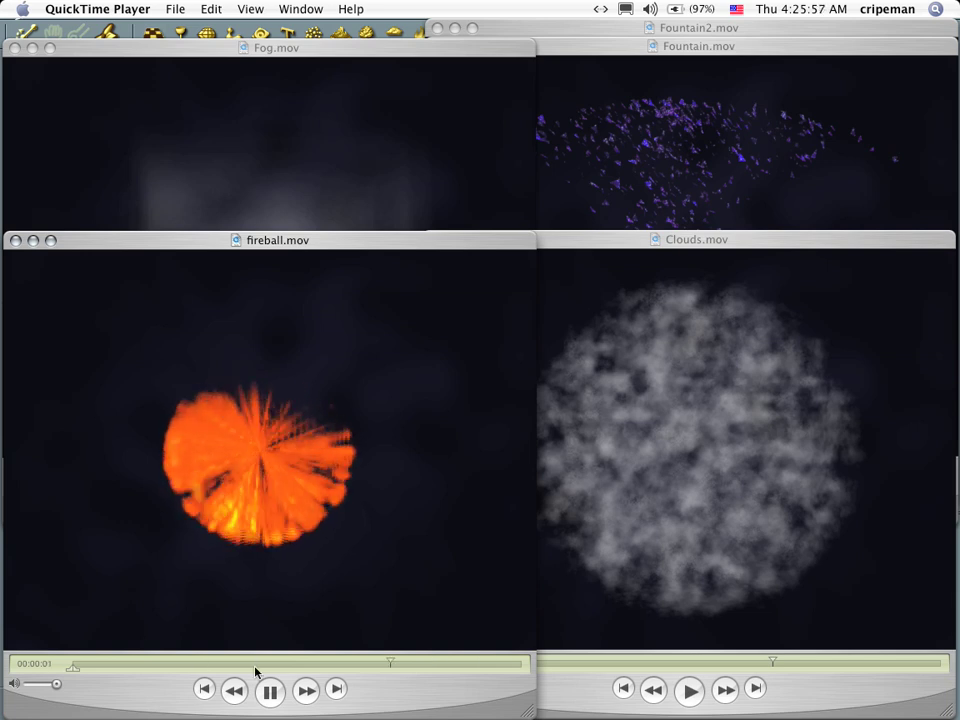
pyautogui.click(270, 690)
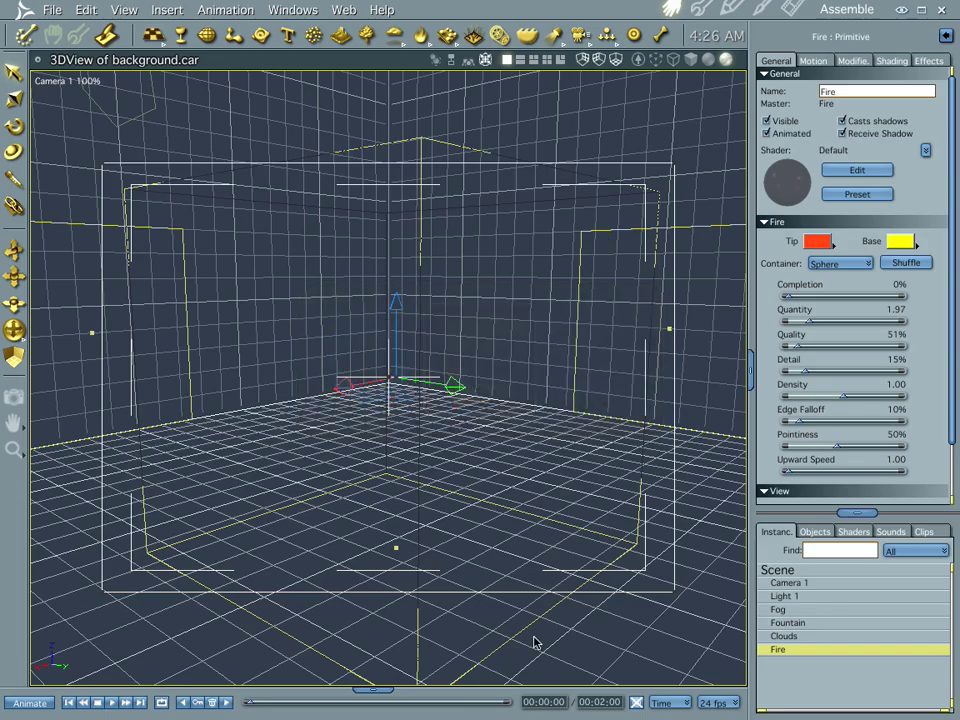
# Hide the Fire primitive in the scene and make the Clouds primitive visible.
pyautogui.click(766, 120)
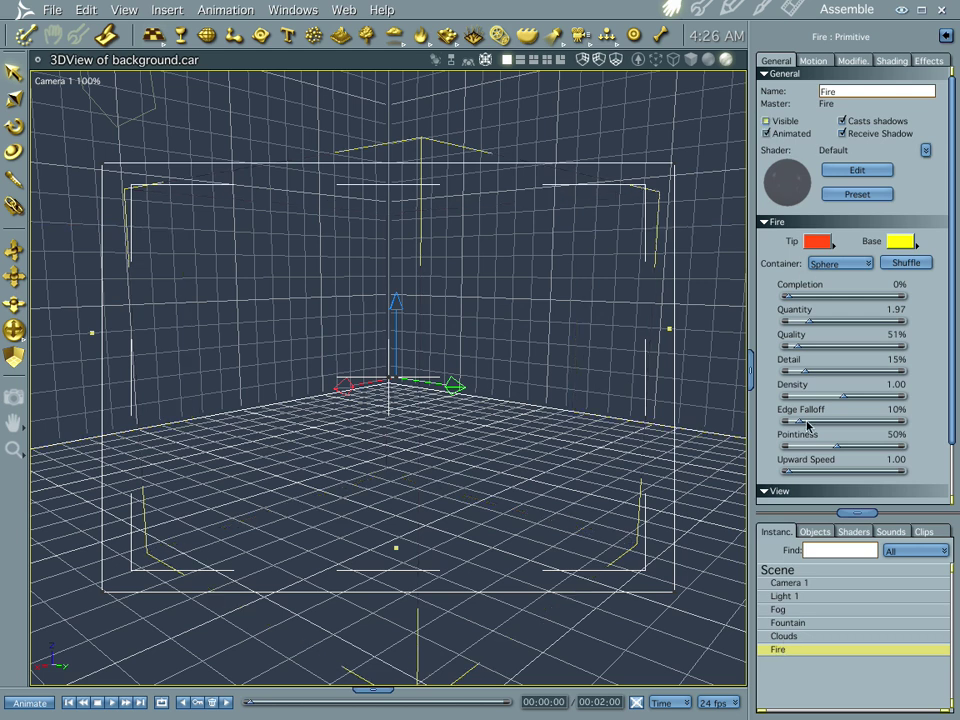
pyautogui.click(786, 637)
pyautogui.click(766, 121)
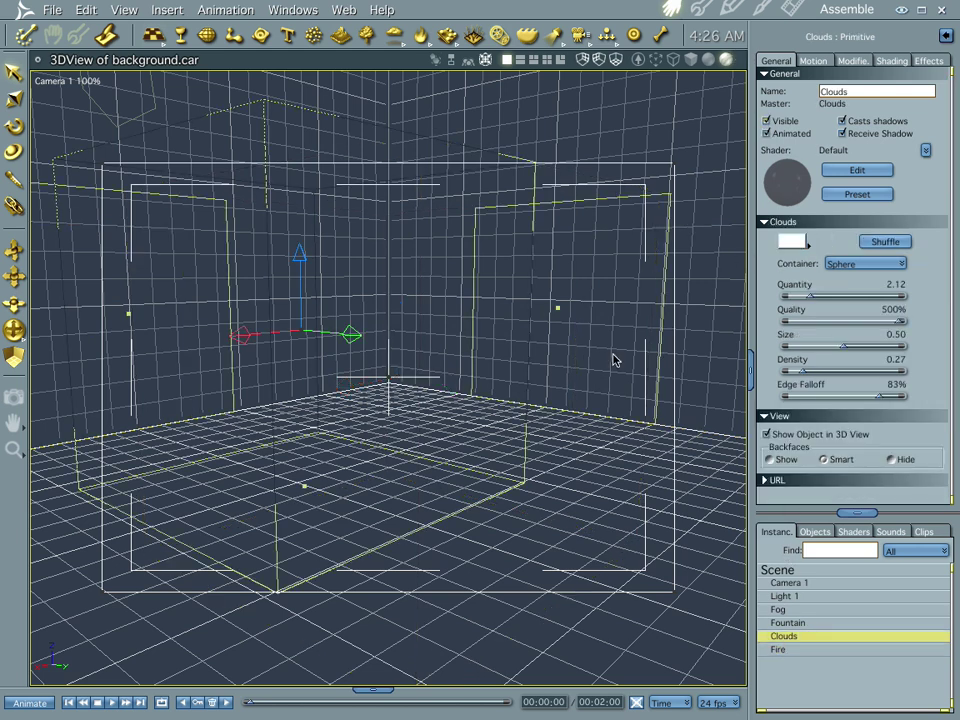
# Render a test image of the Clouds primitive and return to the Assemble room.
pyautogui.press('0')
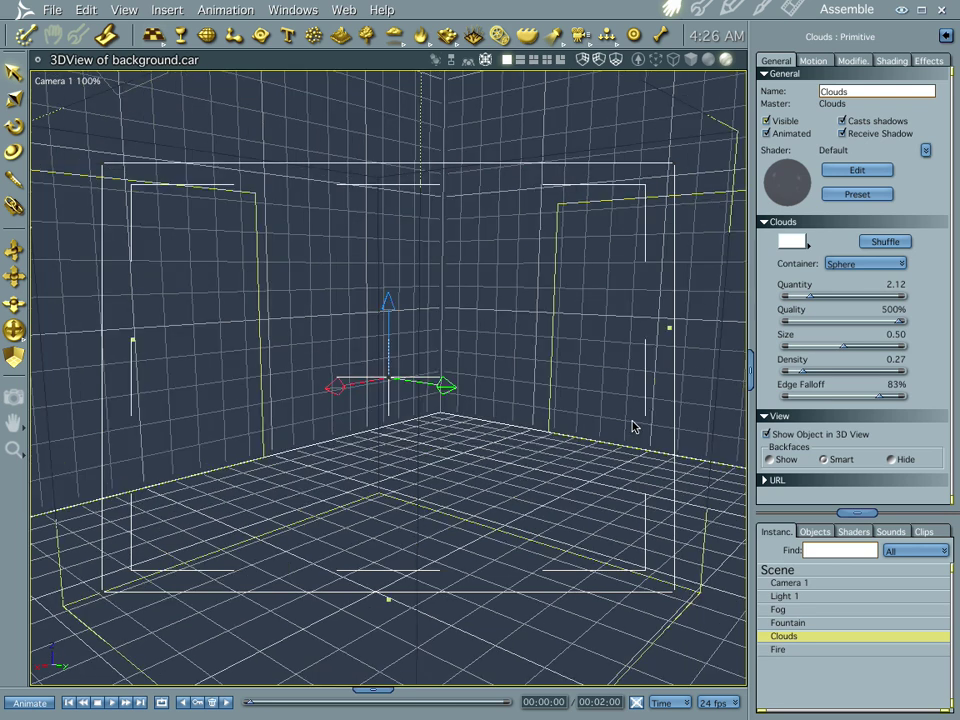
pyautogui.press('3')
pyautogui.moveTo(400, 422); pyautogui.dragTo(413, 451)
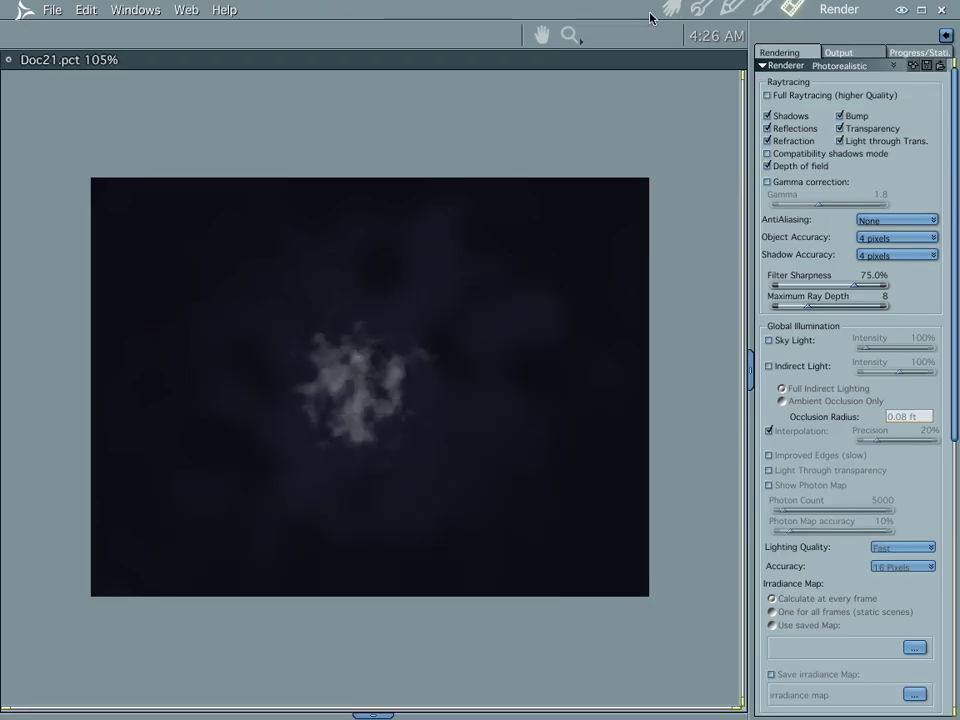
pyautogui.click(670, 9)
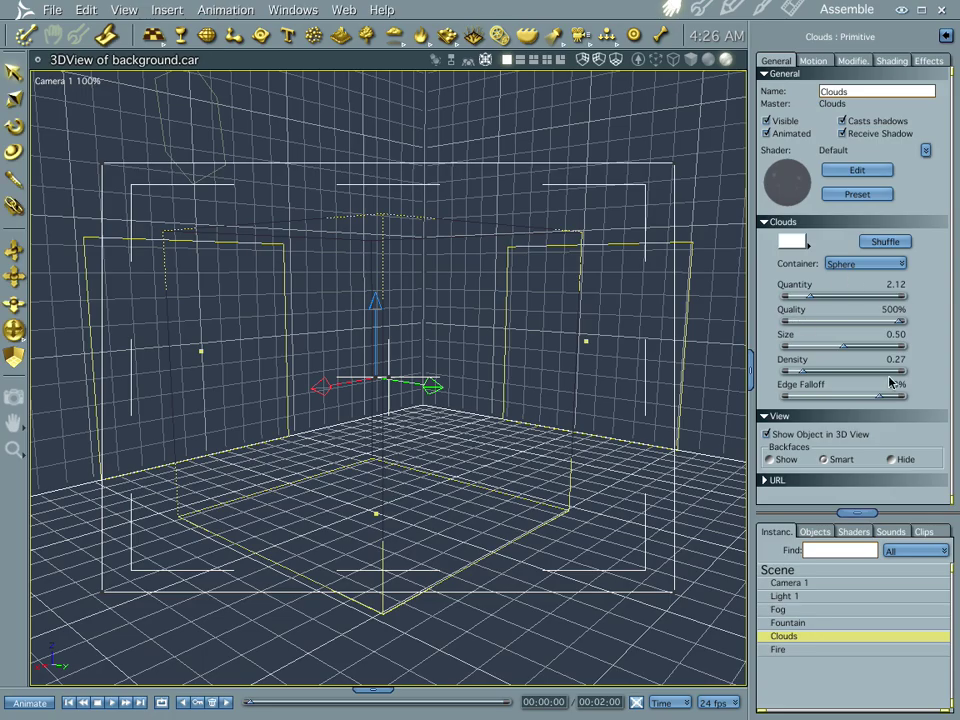
# Set the Clouds primitive's Edge Falloff to 39% and render the scene again.
pyautogui.moveTo(873, 398); pyautogui.dragTo(829, 398)
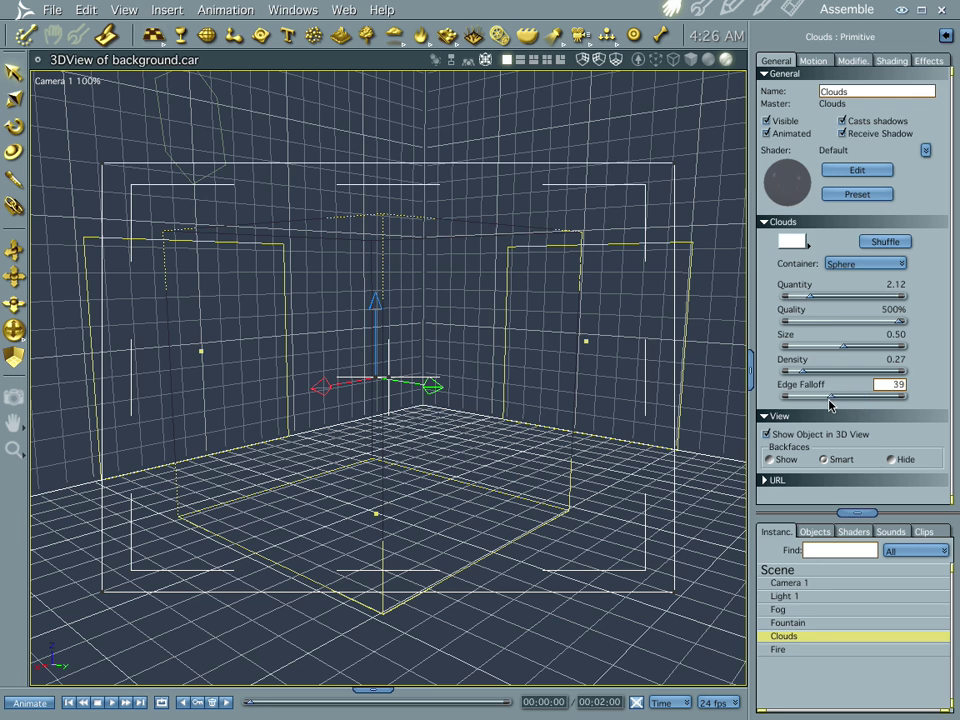
pyautogui.click(793, 9)
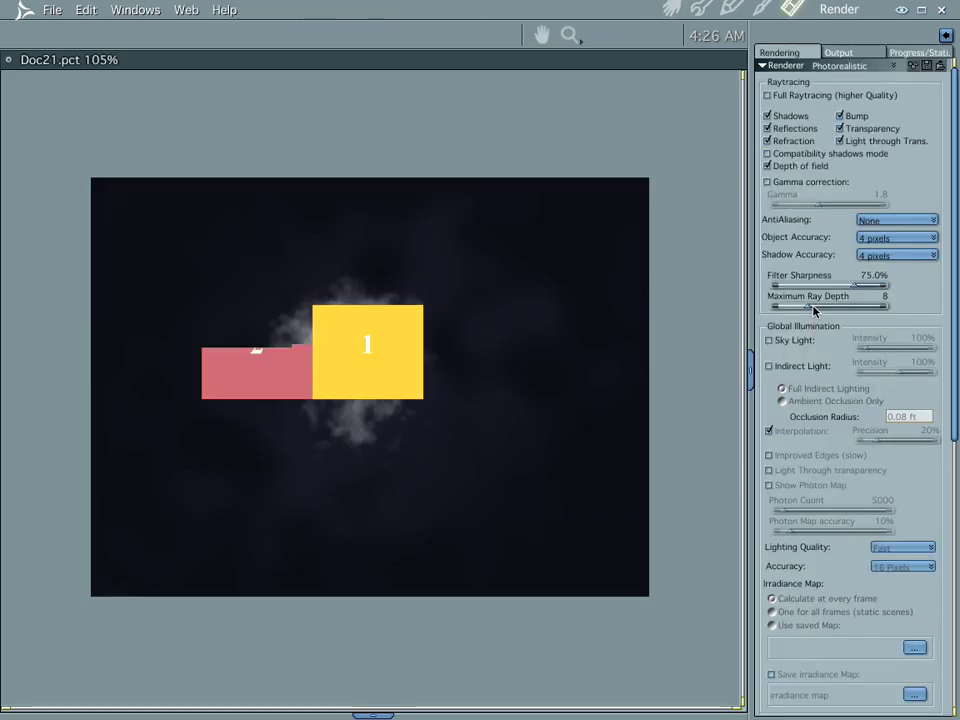
pyautogui.click(672, 9)
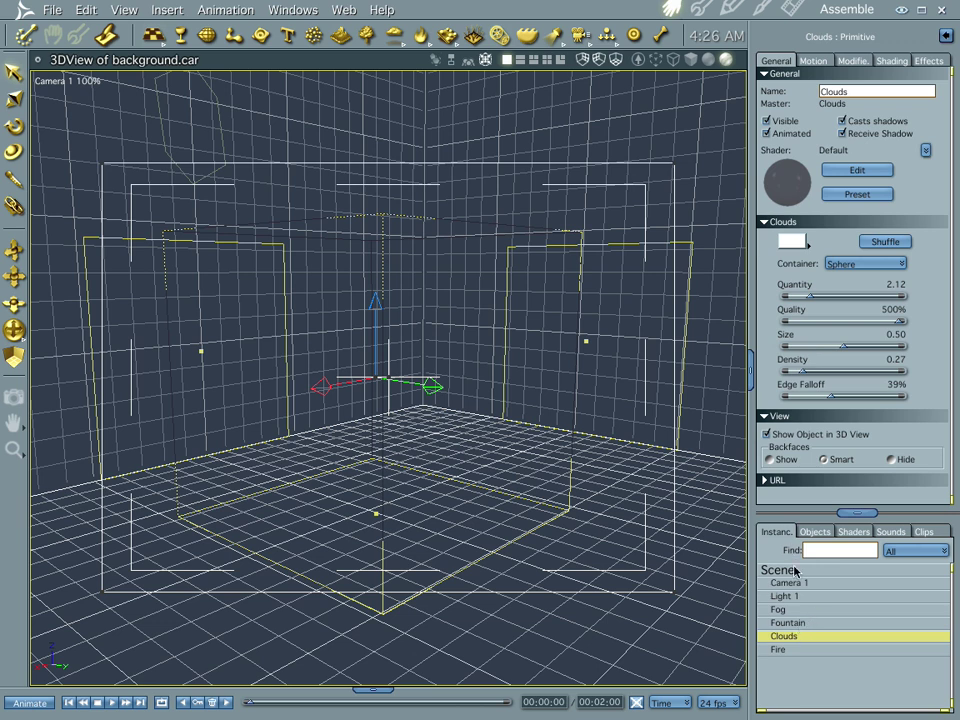
# Switch to QuickTime Player, play Clouds.mov and return to the Carrara scene.
pyautogui.press('super+Tab')
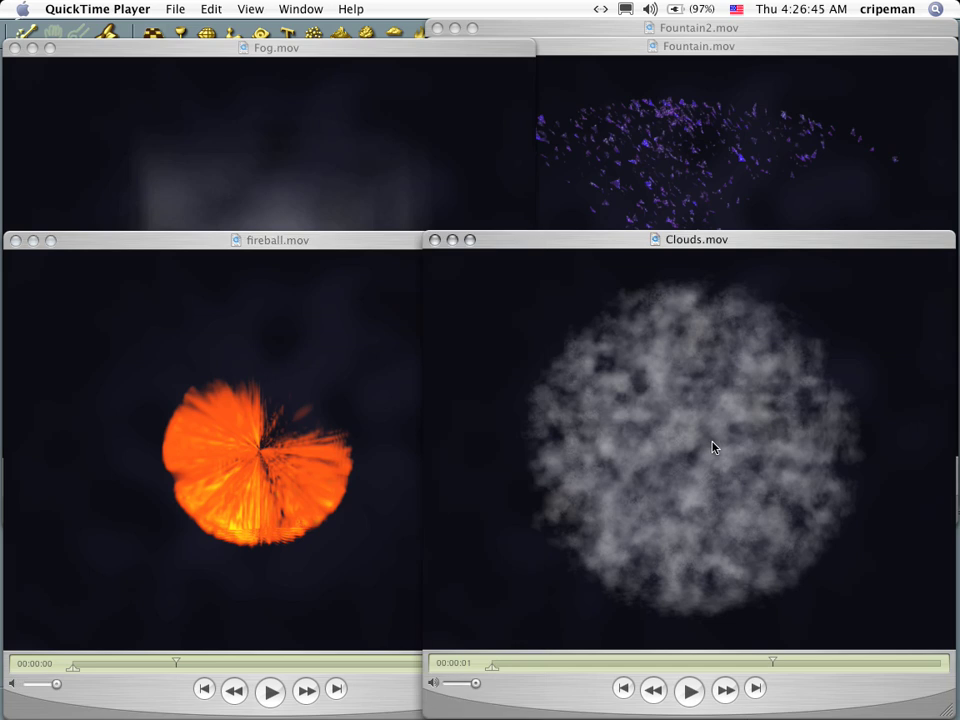
pyautogui.press('space')
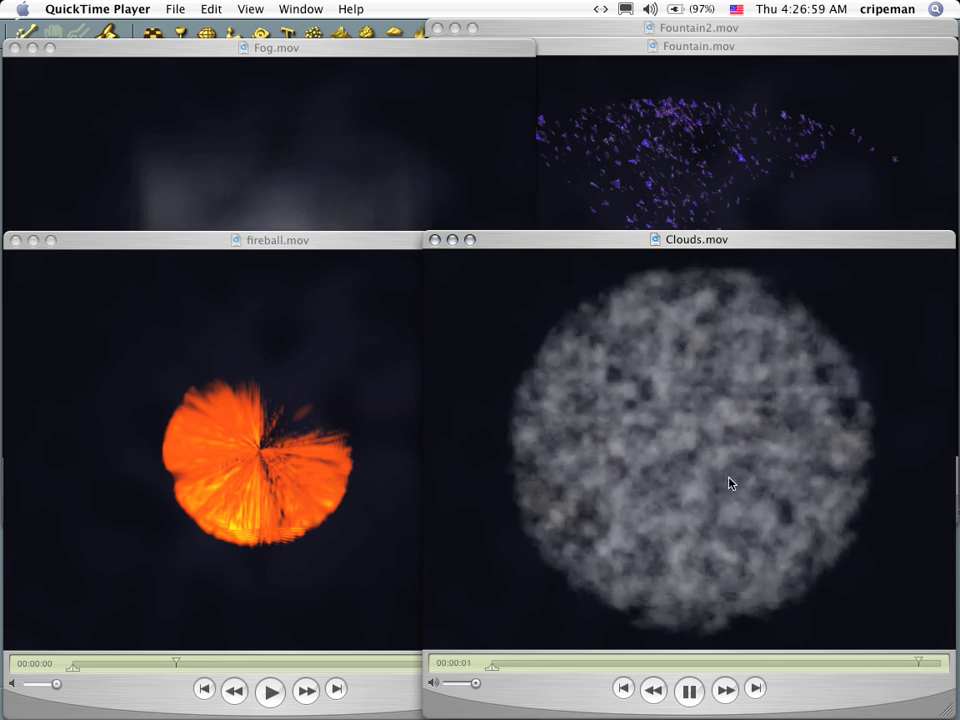
pyautogui.press('space')
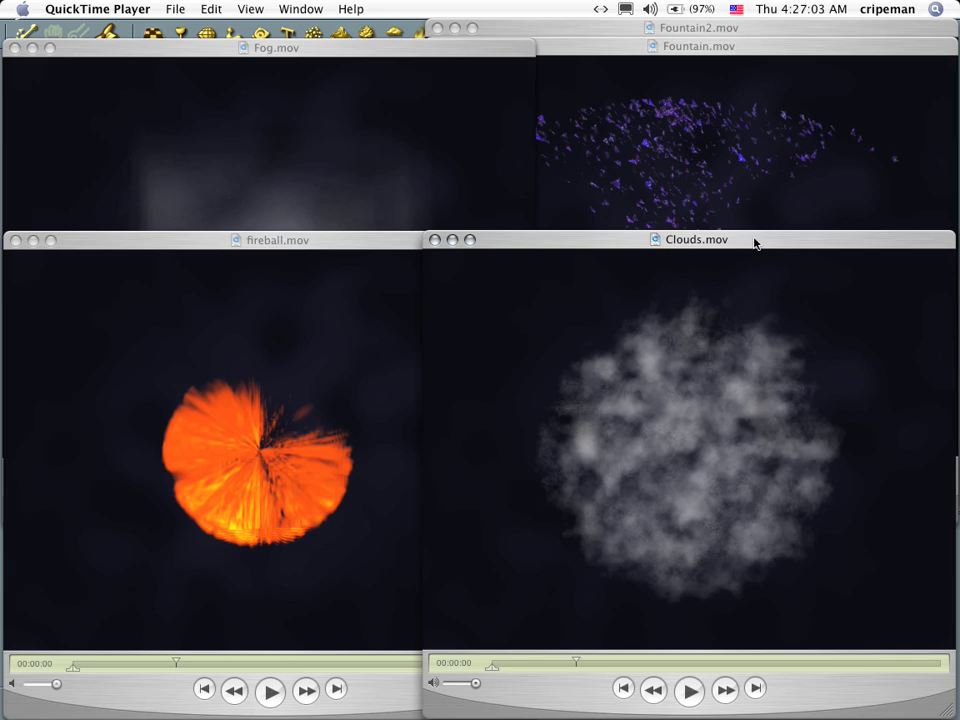
pyautogui.press('super+Tab')
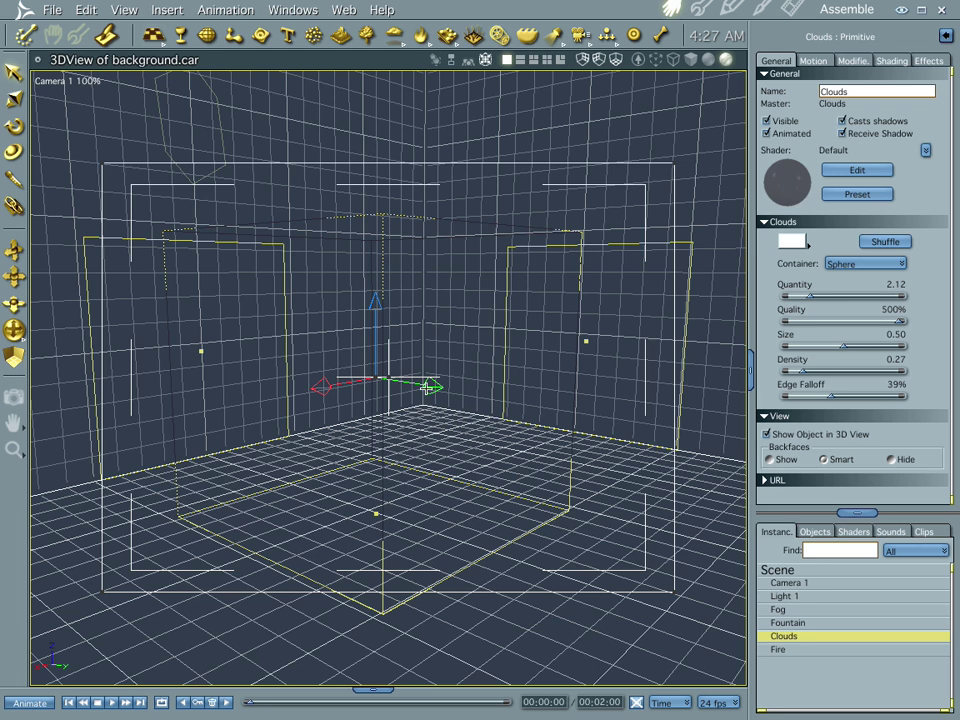
# Test-render a duplicate of the Clouds offset along the Y axis, and delete that duplicate.
pyautogui.hotkey('ctrl', 'd')
pyautogui.moveTo(433, 385); pyautogui.dragTo(352, 375)
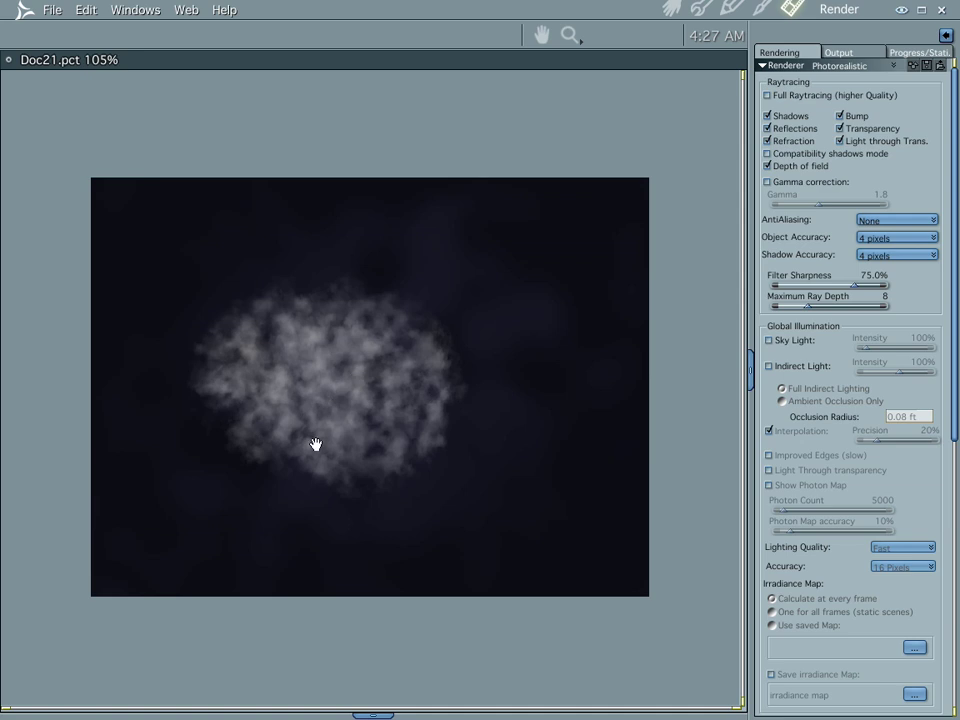
pyautogui.click(671, 9)
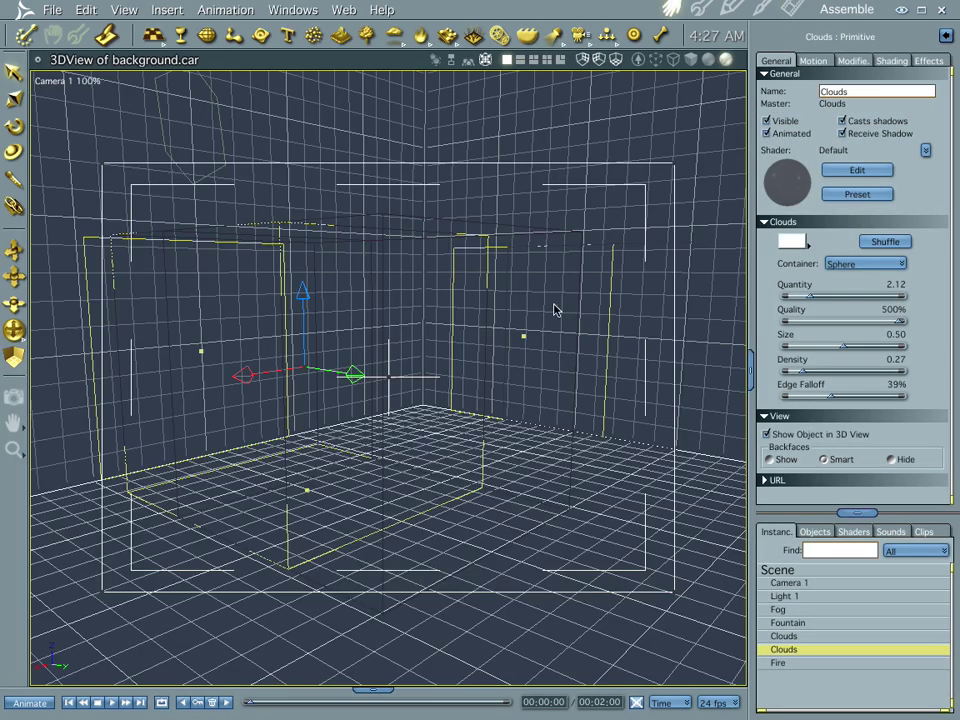
pyautogui.press('Delete')
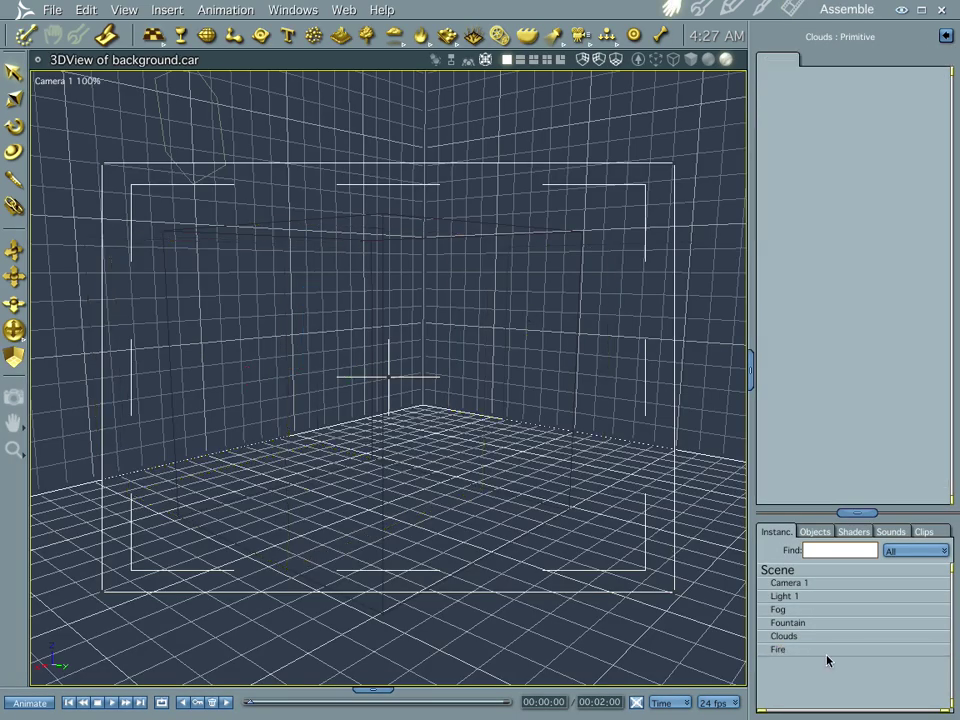
# Frame the Fountain primitive in the camera view and try a test render.
pyautogui.click(788, 623)
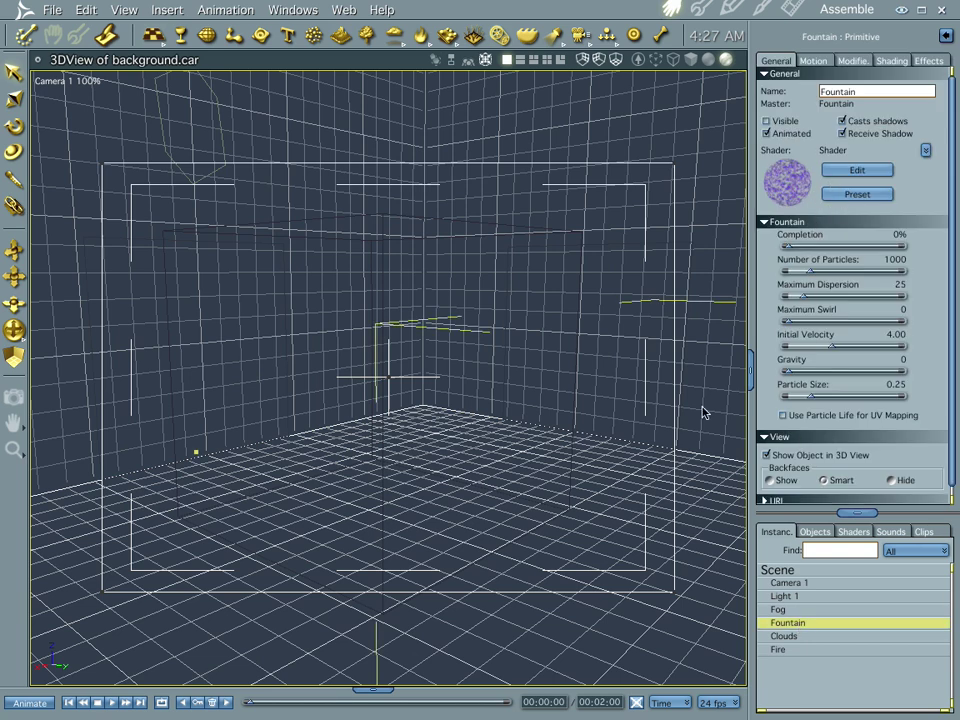
pyautogui.press('0')
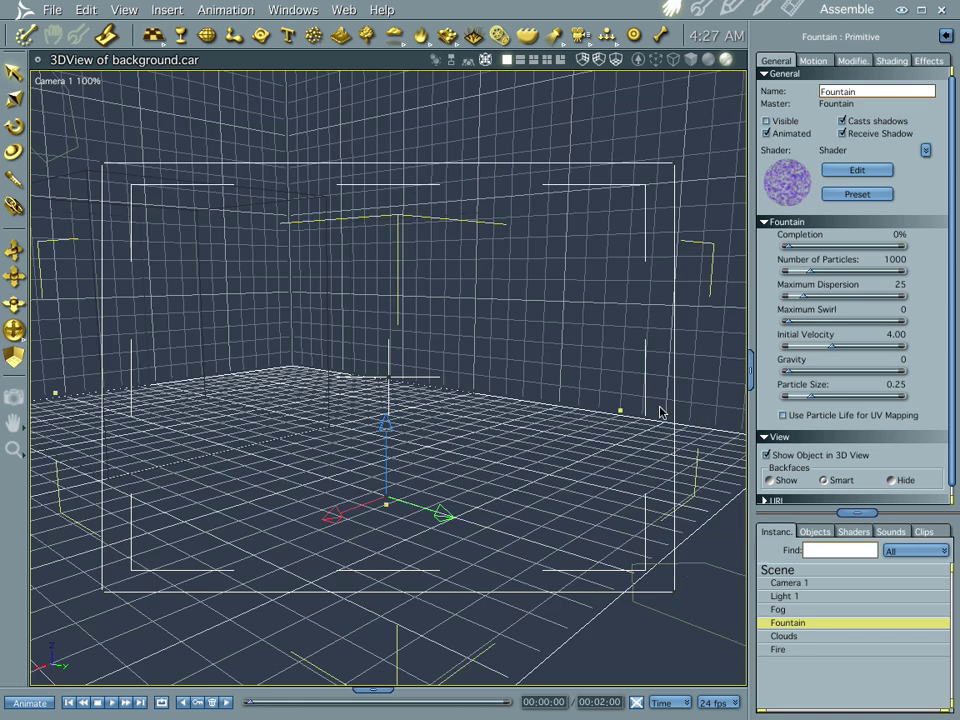
pyautogui.hotkey('ctrl', 'r')
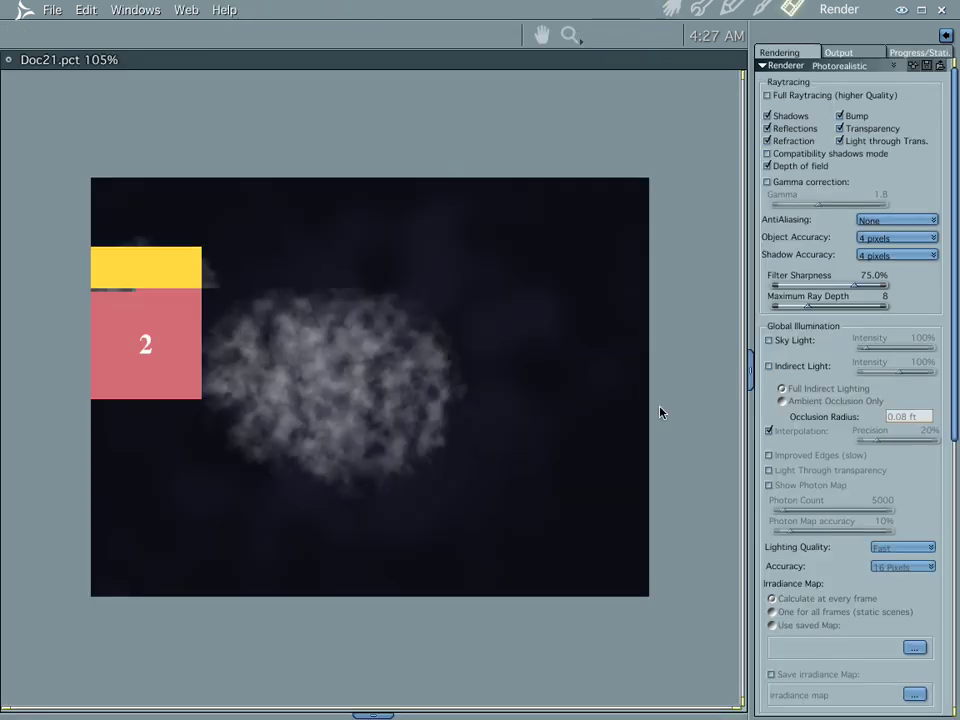
pyautogui.click(670, 8)
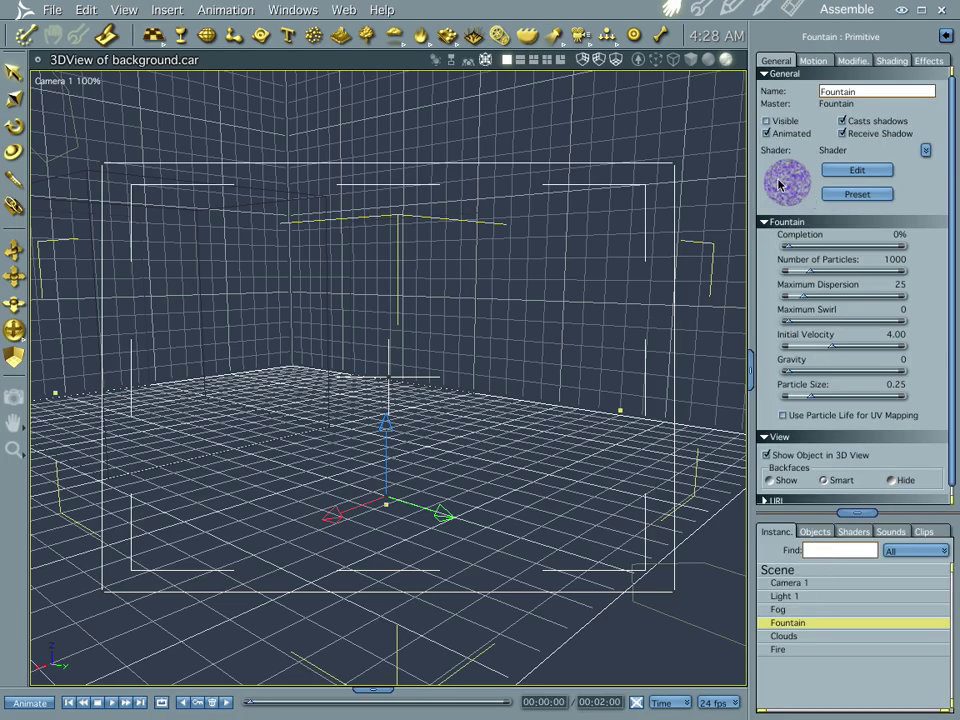
# Make the Fountain primitive visible, hide the Clouds, and render the scene.
pyautogui.click(768, 121)
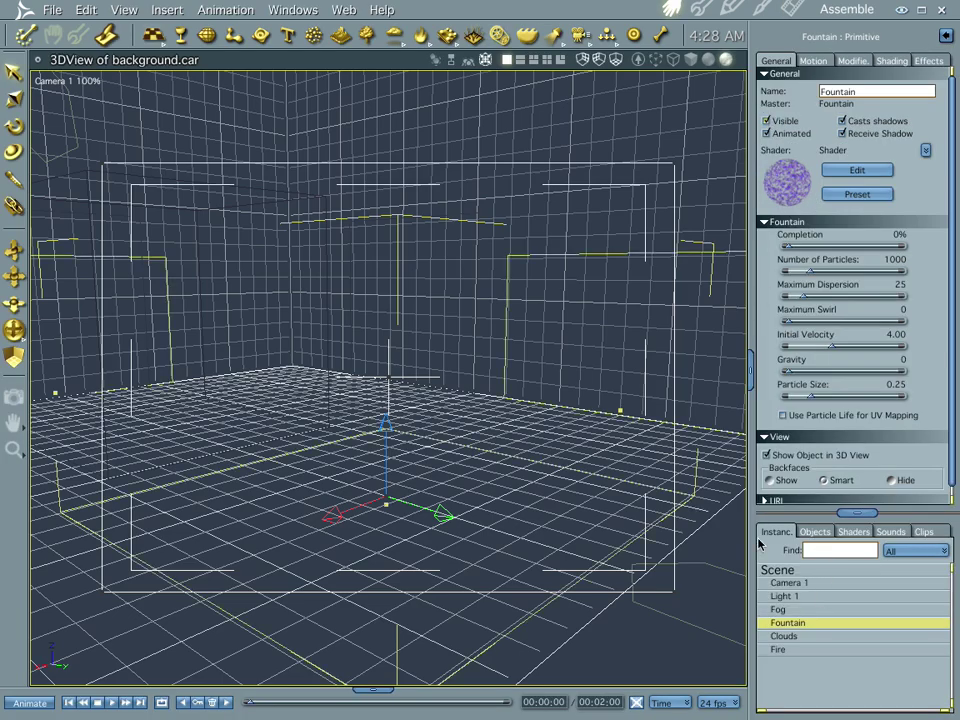
pyautogui.click(785, 636)
pyautogui.click(767, 121)
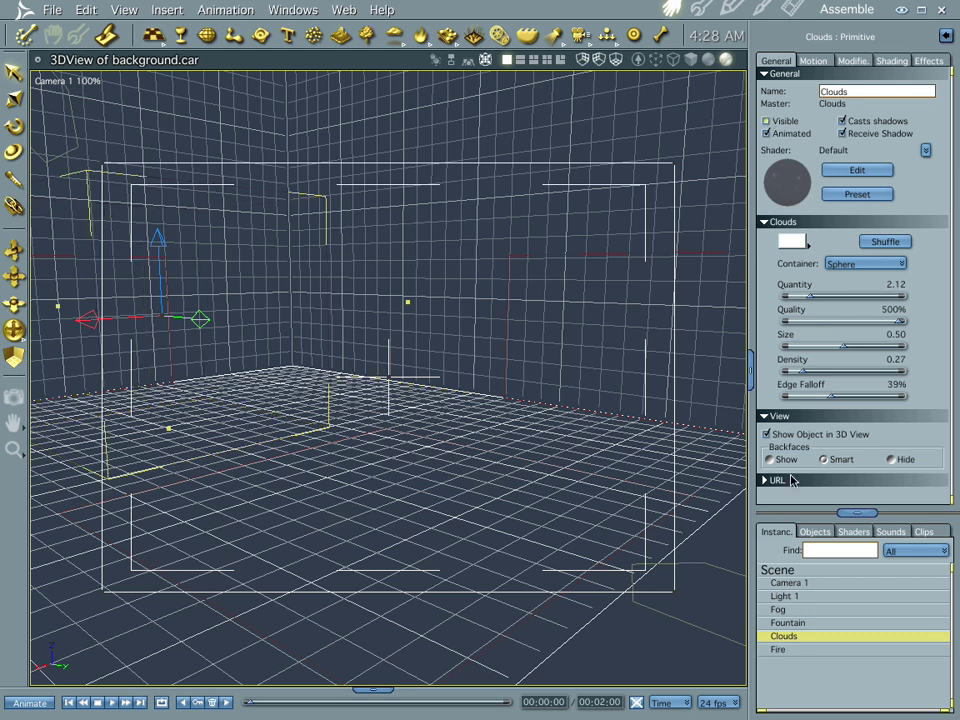
pyautogui.hotkey('ctrl', 'r')
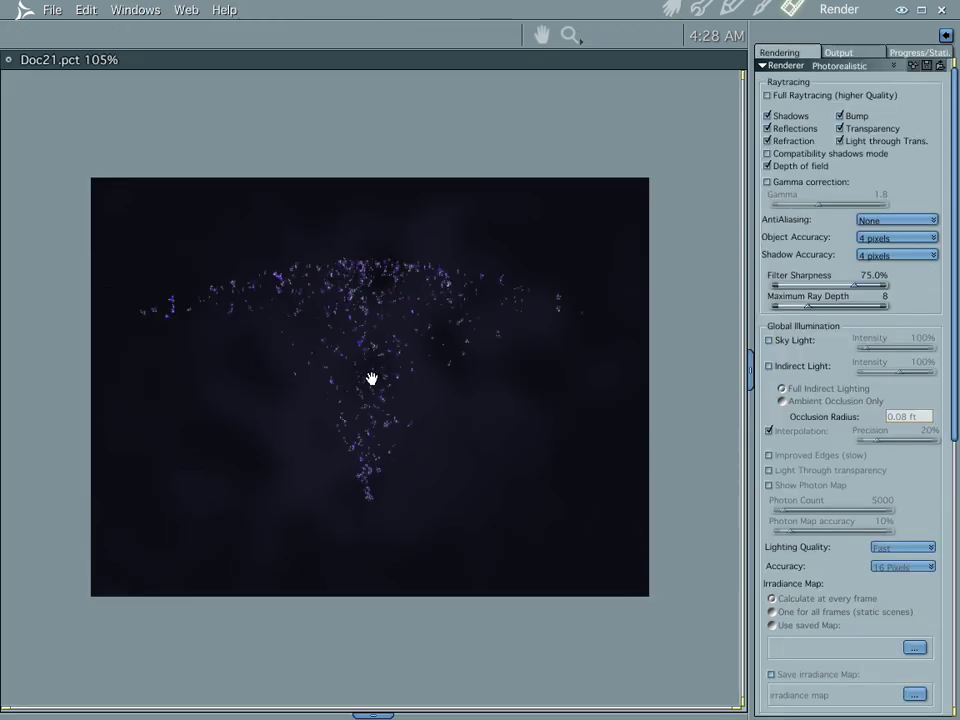
pyautogui.click(669, 8)
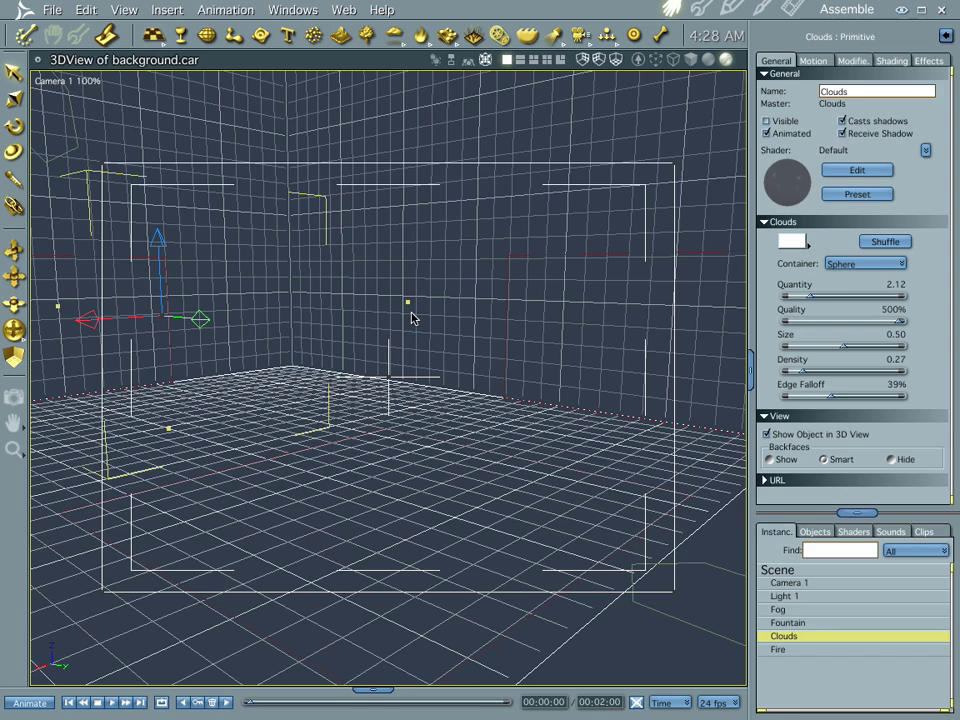
# Switch to QuickTime Player and bring the Fountain.mov movie to the front.
pyautogui.press('super+Tab')
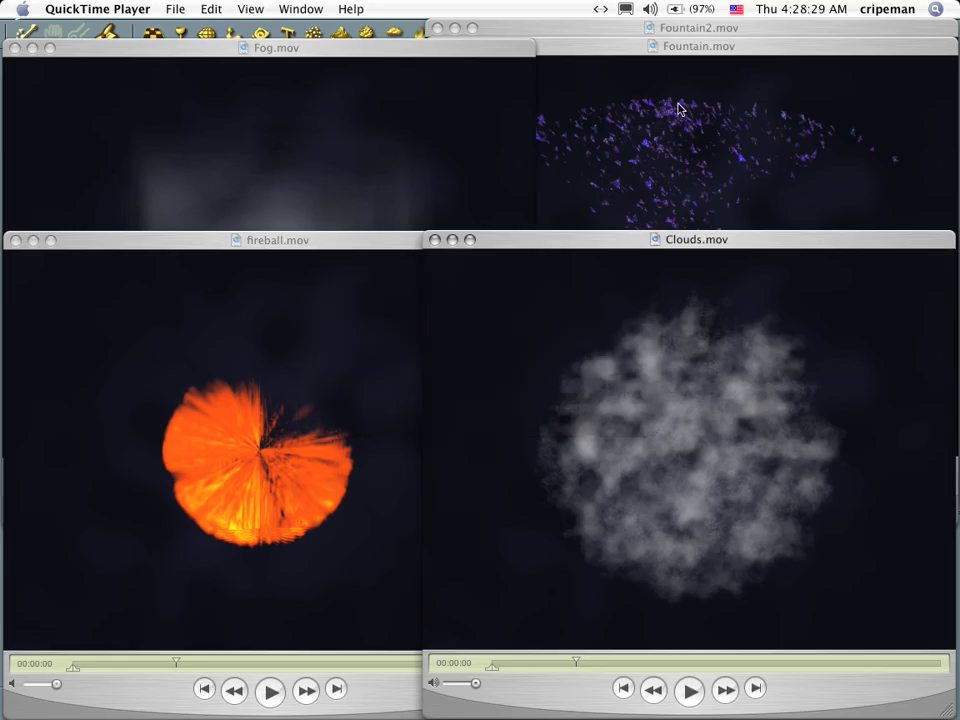
pyautogui.click(679, 112)
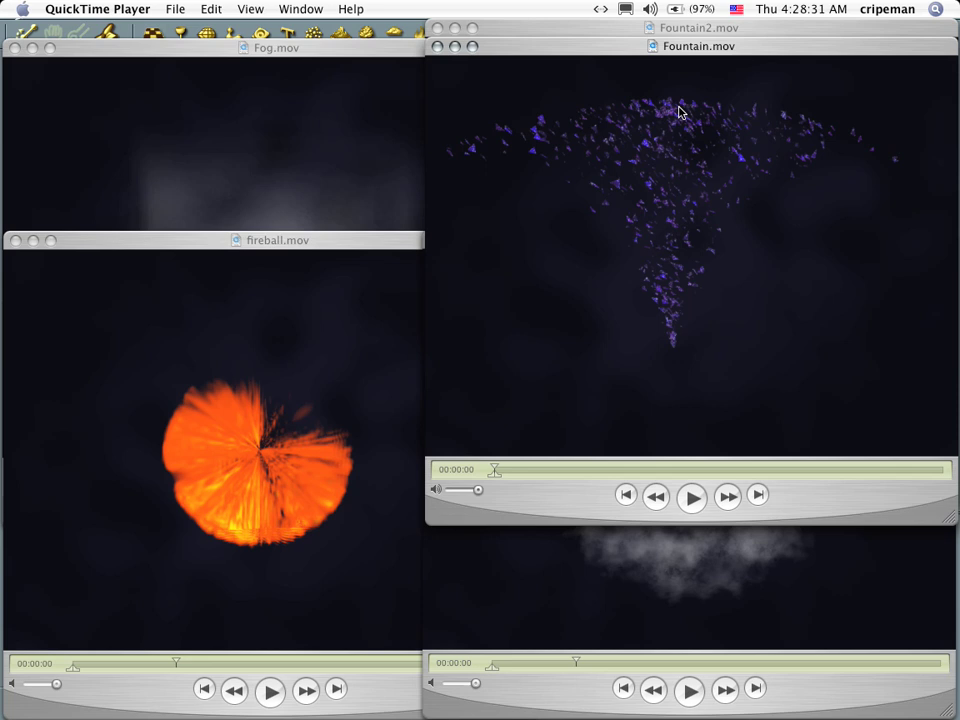